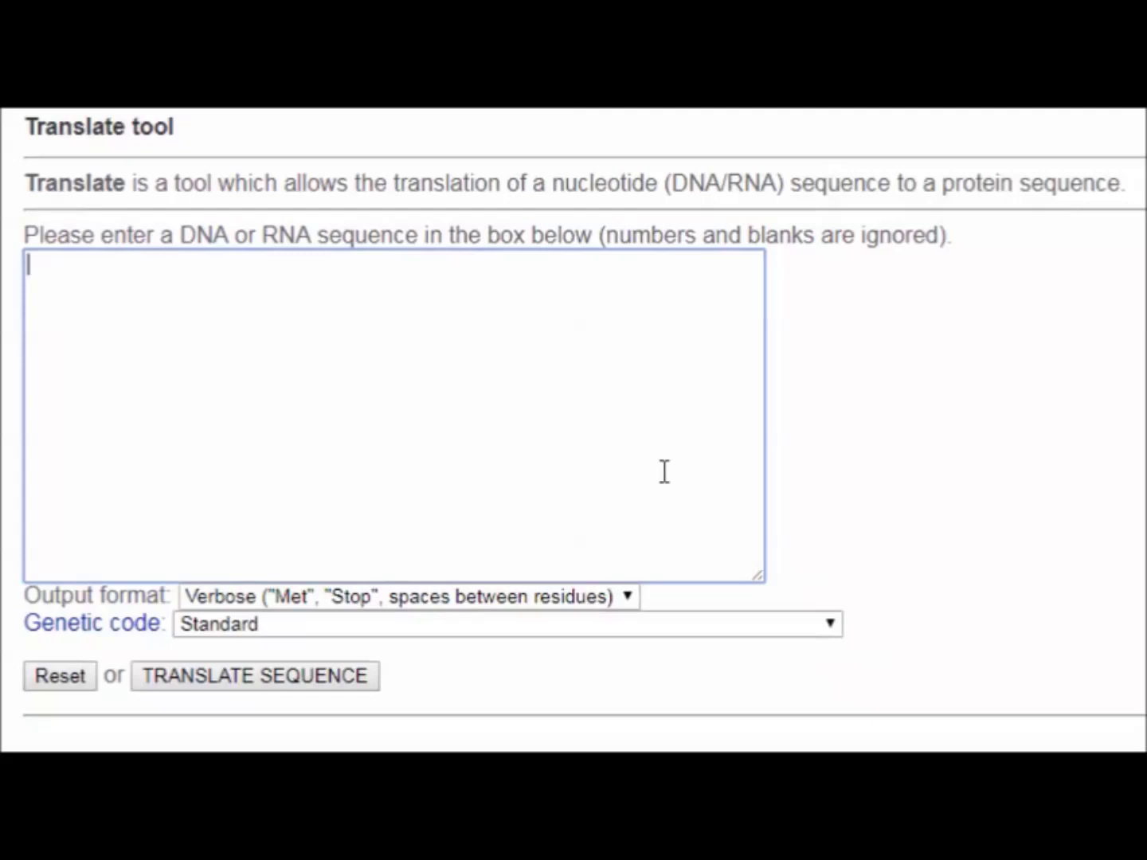
Step: Paste the DNA sequence and join the TTCATT and TGCTGTG lines to the lines below
type("TAGATCTAGATGGCGTACGACCGGTACGTGGCCATCTGTCACCCCCTGCATTACATGATCATCATGAGCACAAG ACGCTGTGGATTGATGATTCTGGCATGCTGGATTATAGGTGTTATAAATTCCCTGTTACACACCTTTTTGGTGTT ACGGCTGTCATTCTGCACAAACTTGGAAATCCCCCATTTTTTCTGTGAACTTAATCAAGTTGTACACCAGGCCT GTTCTGACACCTTTCTTAATGATATGGTAATTTACATTACAGCTATGCTACTGGCTGTTGGCCCCTTCTCTGGTAT CCTTTACTCTTACTCTAGGATAGTATCCTCCATTTGTGCAATCTCCTCAGTGCAGGGGAAGTACAAAGCATTTTC CACCTGTGCATCTCACCTCTCAGTTGTCTCCTTATTTTATTGCACCCTCCTGGGAGTGTACCTCAGCTCTGCTGTG ACCCAAAACTCACATGCTACTGCAACAGCTTCATTGATGTACACTGTGGTCACCCCCATGCTCAATCCCTTCATT TATCTAGAGC")
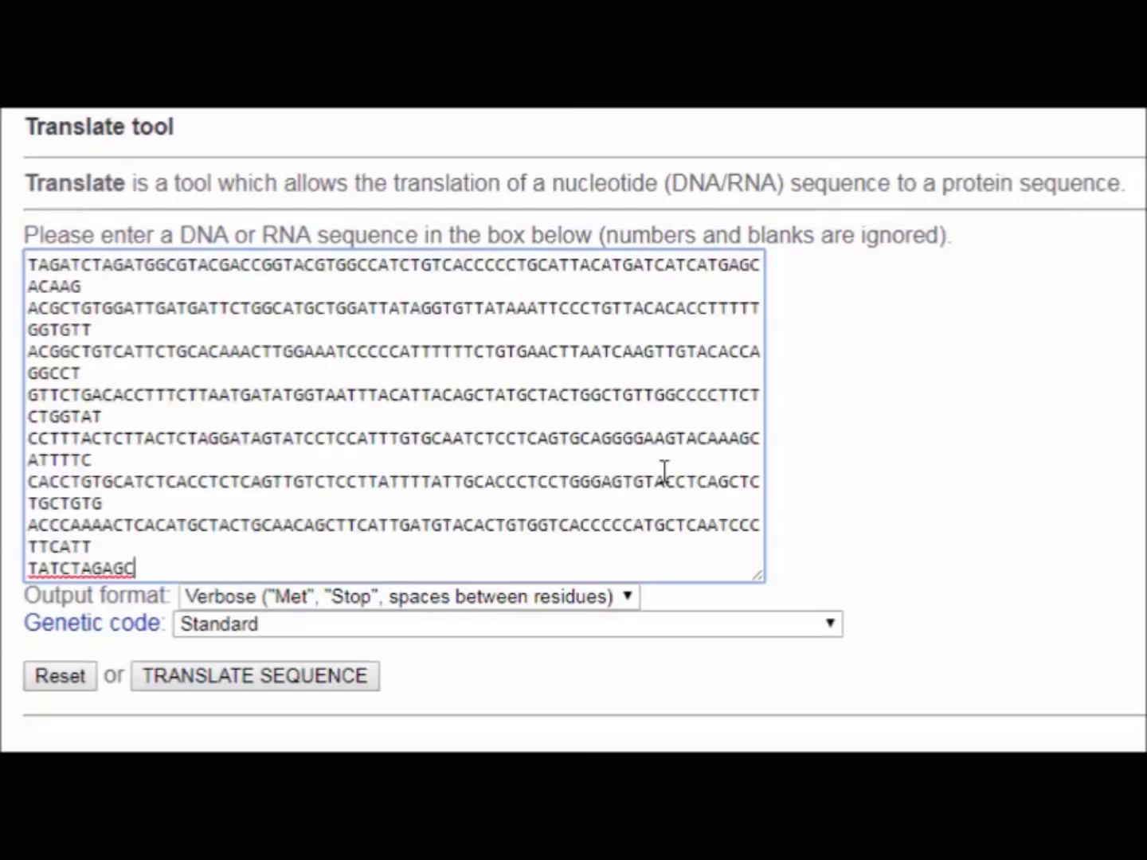
left_click(212, 547)
key("Delete")
key("Up")
key("Up")
key("End")
key("Delete")
key("Up")
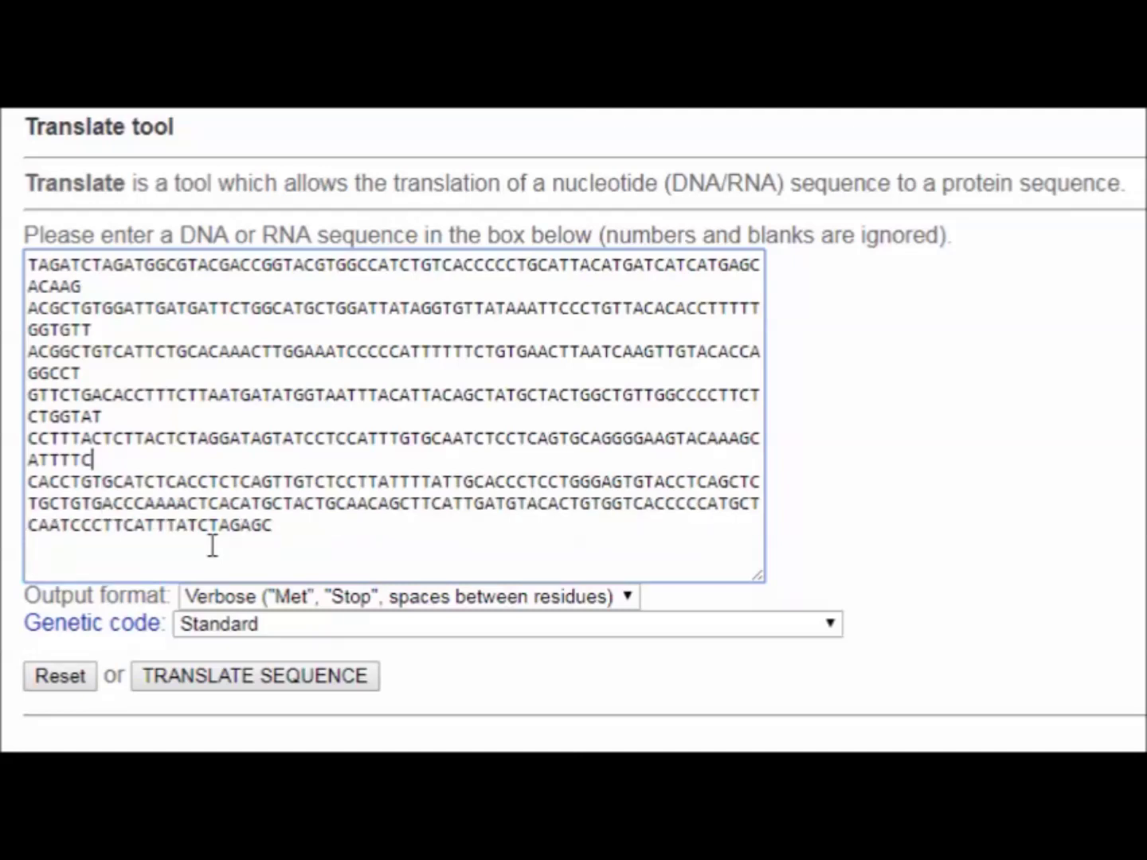
key("Up")
key("Delete")
Step: Join the ATTTTC, CTGGTAT, GGCCT, GGTGTT and ACAAG lines, then view the genetic code list
key("Up")
key("Up")
key("Delete")
key("Up")
key("Up")
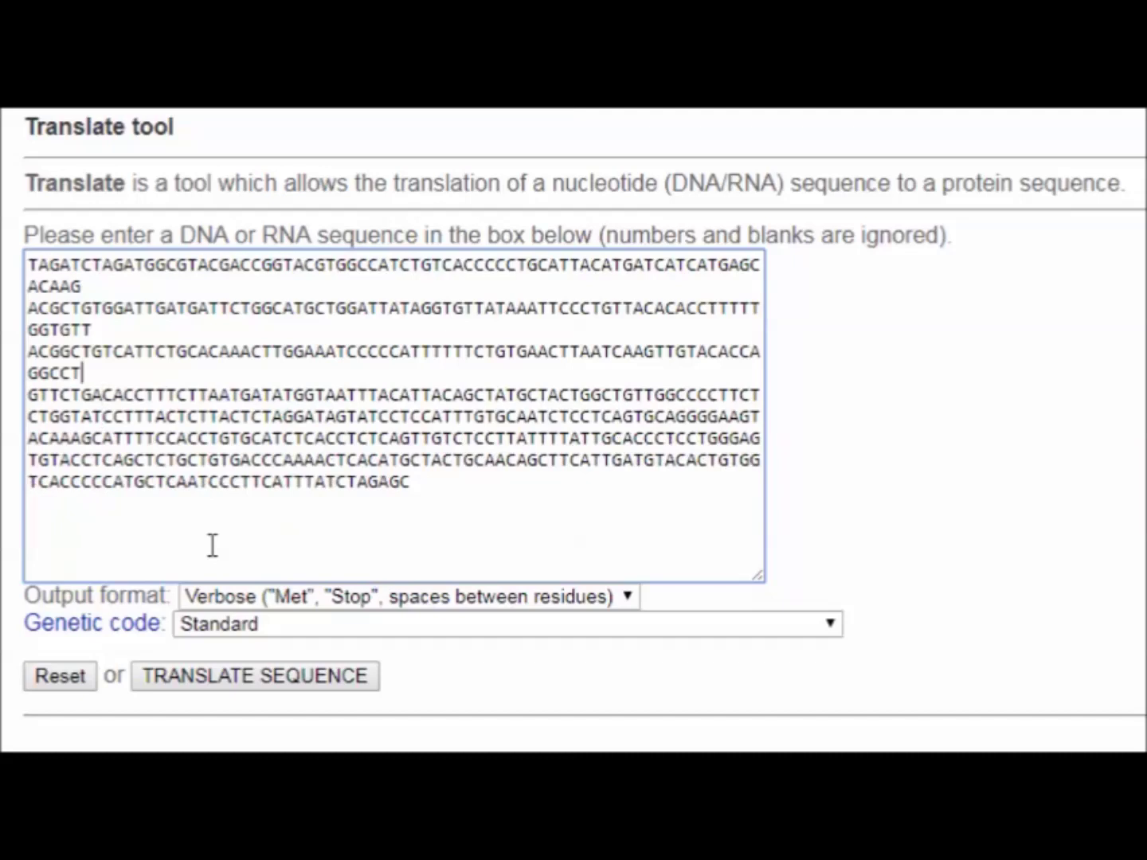
key("Delete")
key("Up")
key("Up")
key("Delete")
key("Up")
key("Up")
key("Delete")
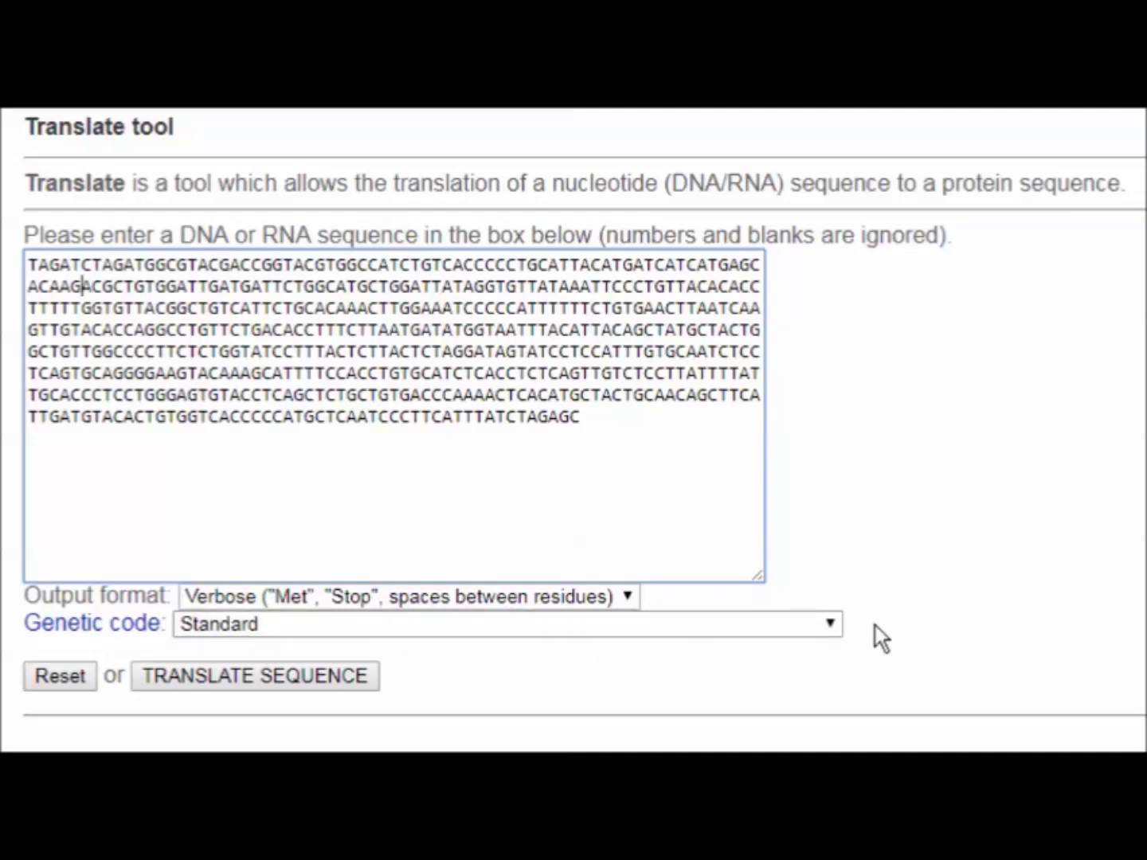
left_click(832, 627)
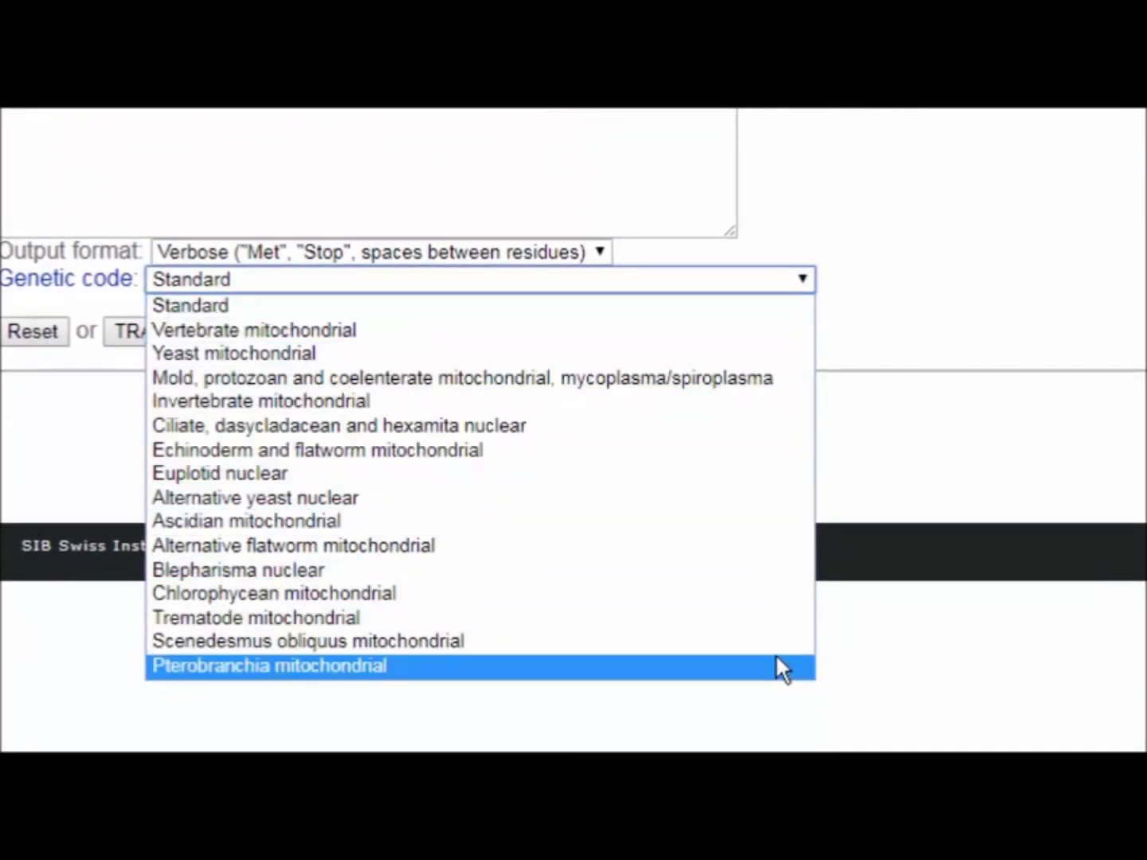
left_click(748, 309)
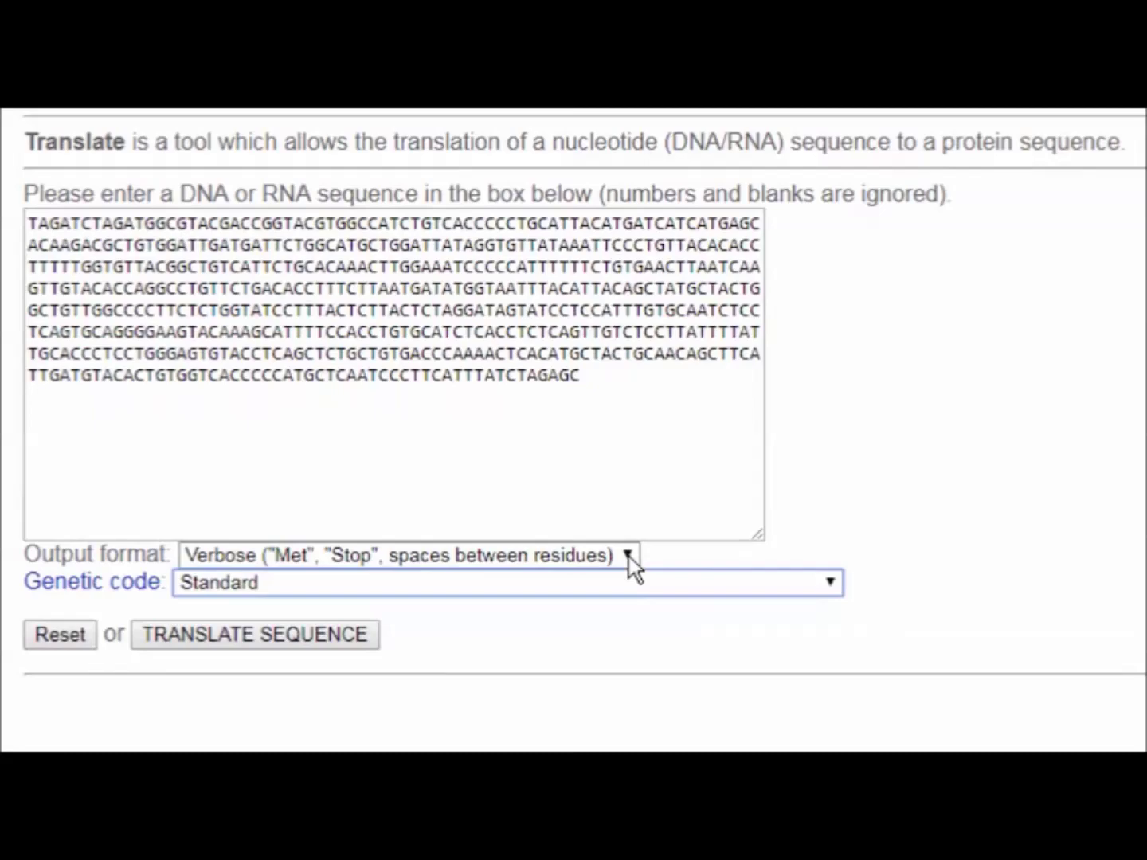
left_click(627, 555)
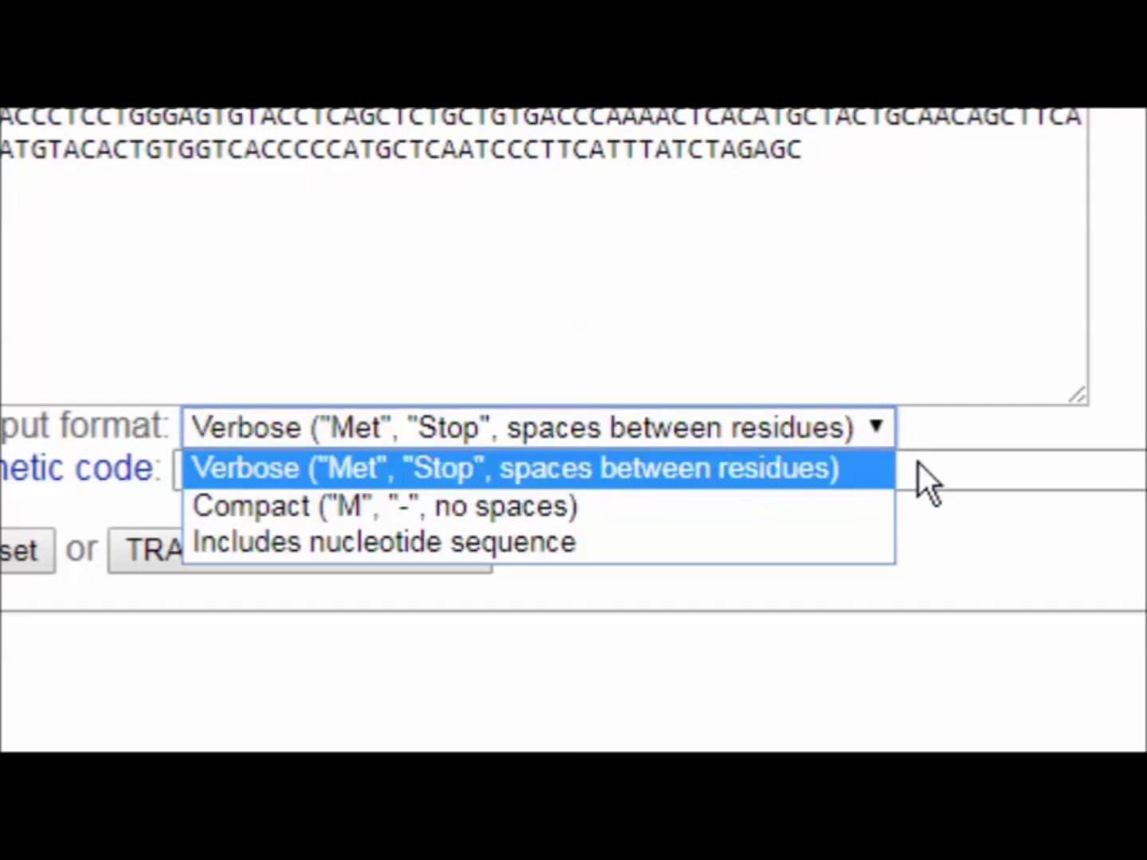
left_click(1126, 538)
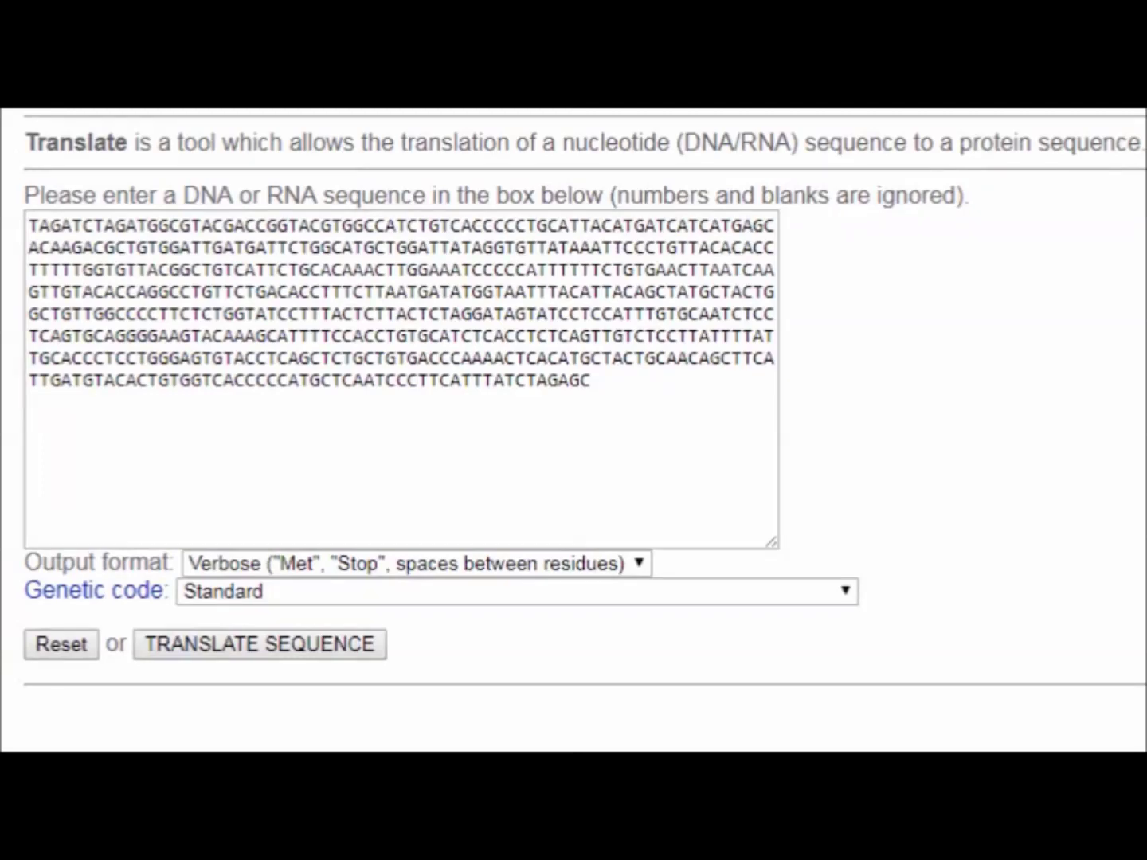
Step: Translate the pasted DNA sequence to show its six reading frames
left_click(303, 642)
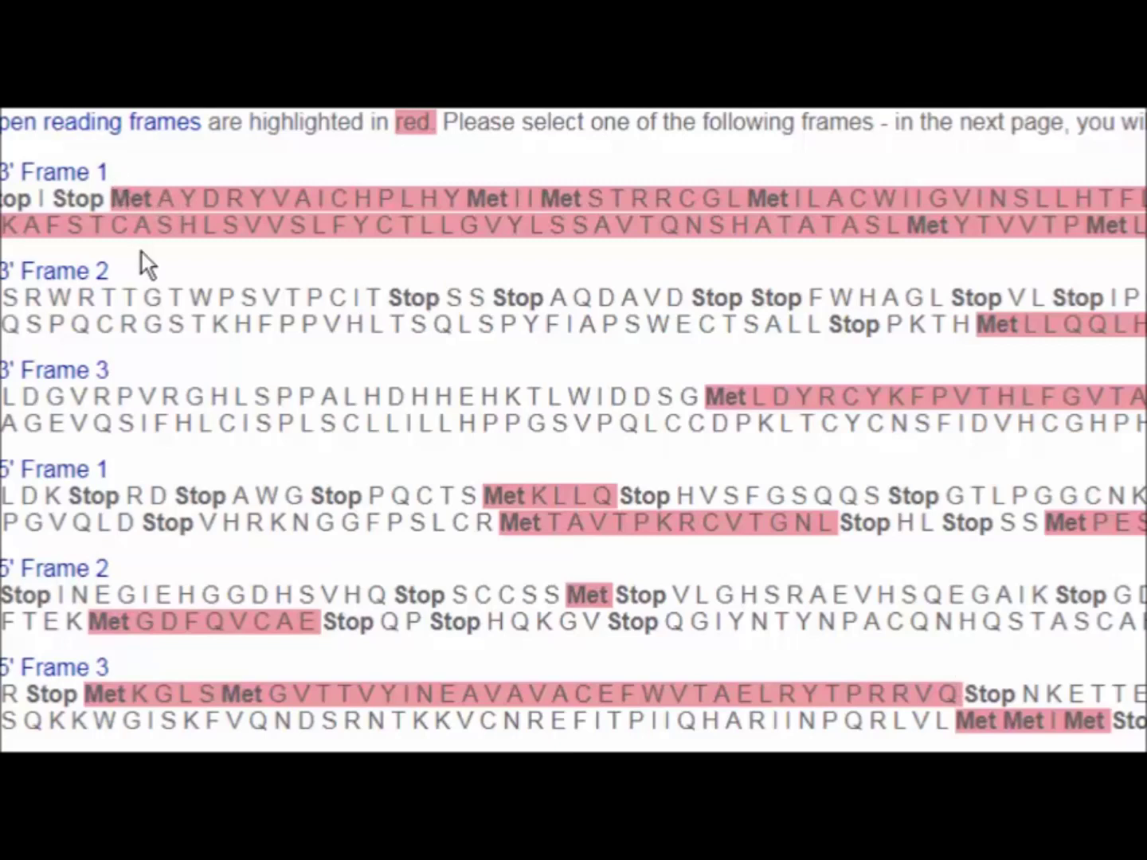
Step: Highlight Met A Y D R Y at the start of the 3' Frame 1 open reading frame
left_click_drag(117, 199, 272, 197)
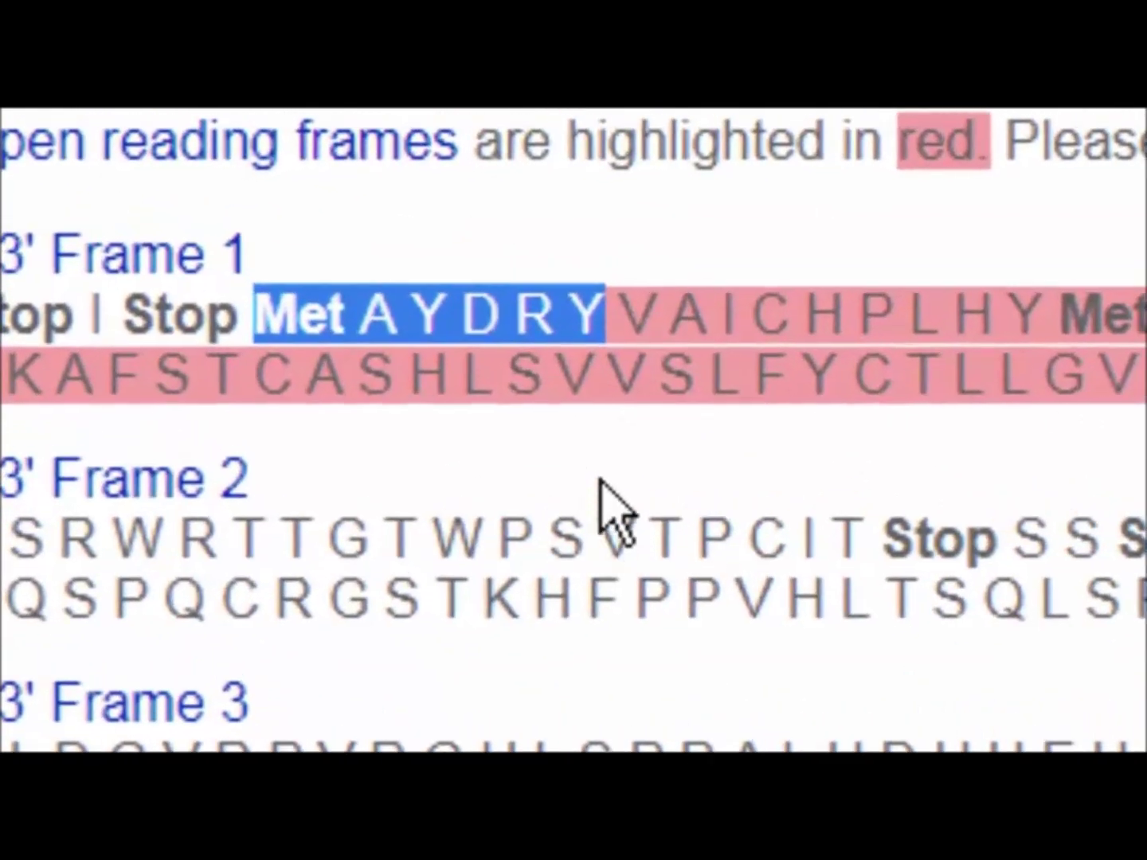
left_click(609, 510)
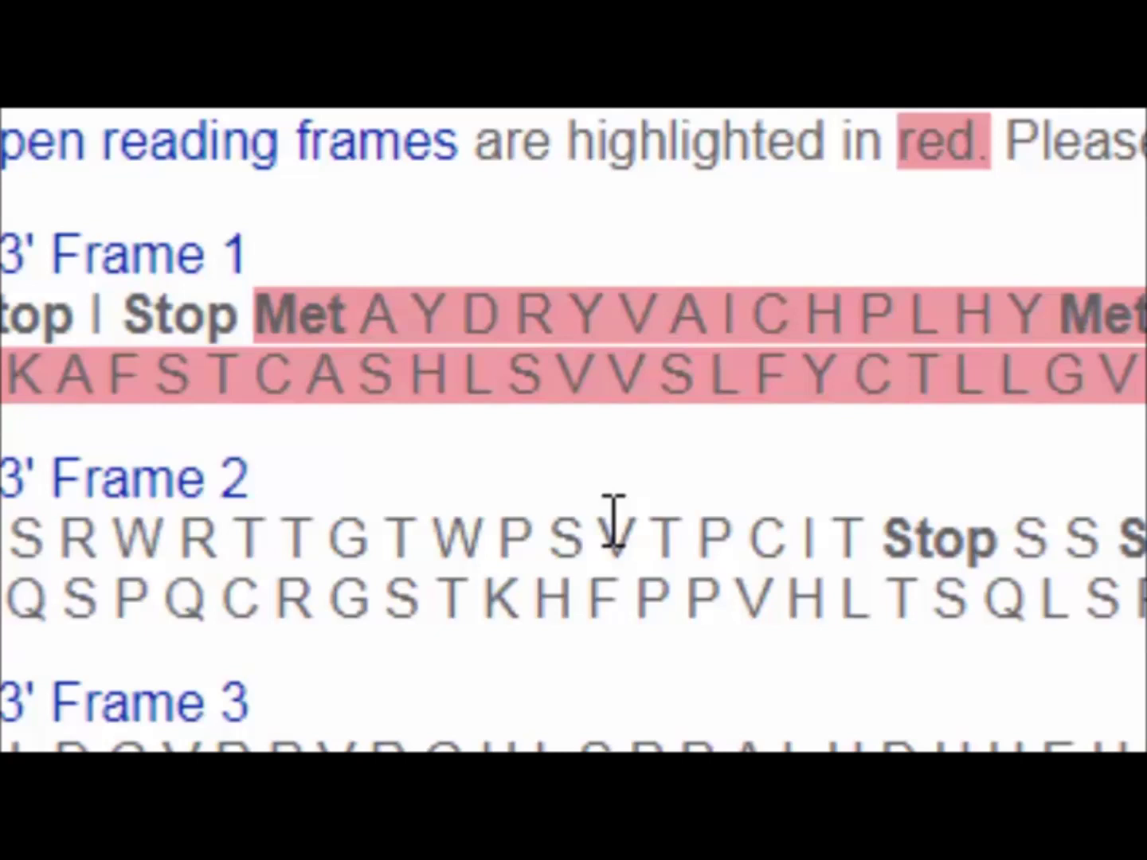
left_click_drag(253, 316, 607, 310)
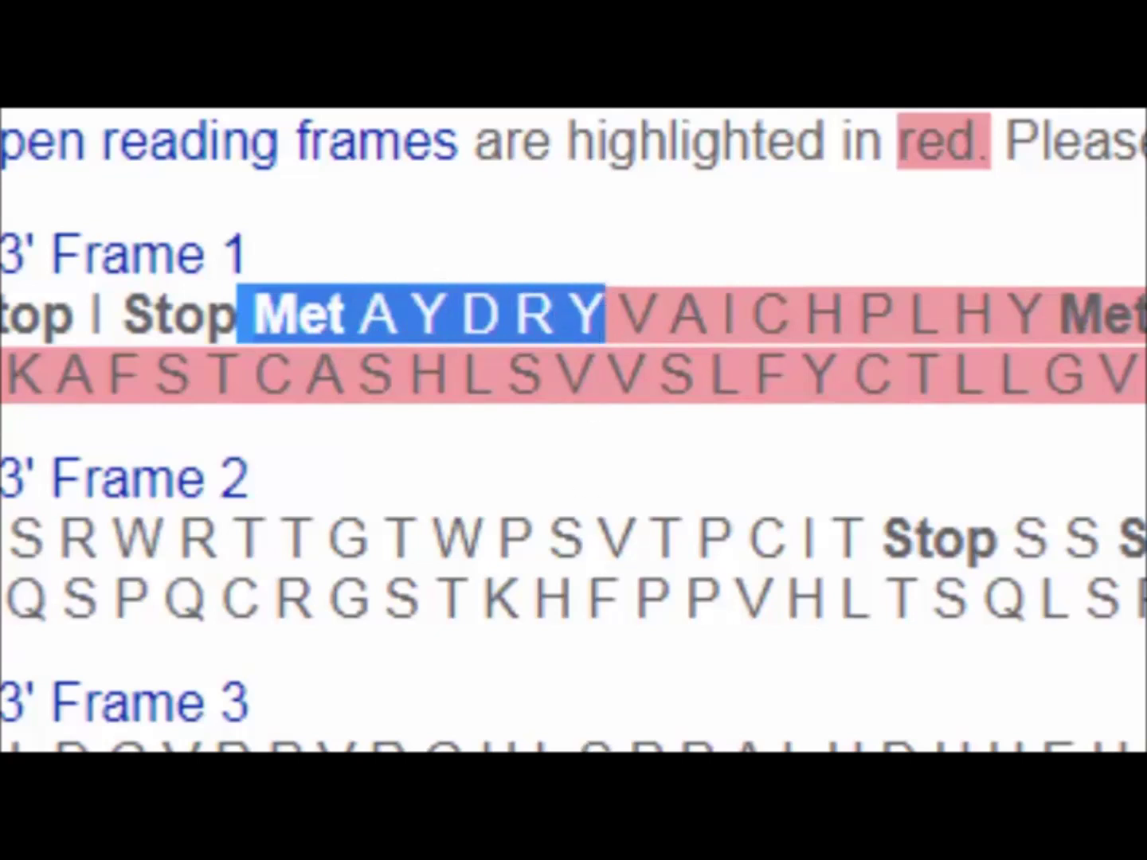